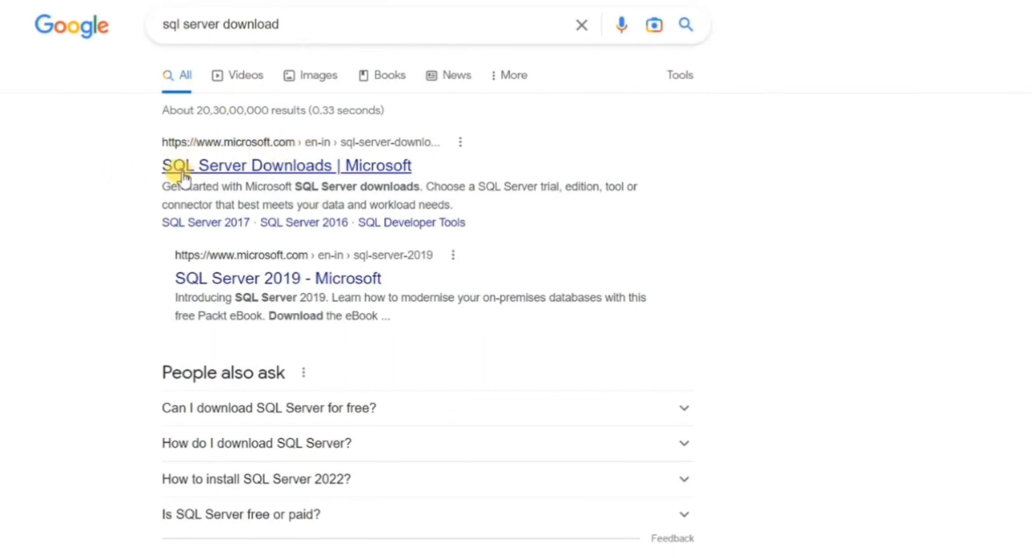
Step: Open Microsoft's SQL Server Downloads page from the search results, dismiss the survey, and download the free SQL Server 2019 Express edition
click(269, 171)
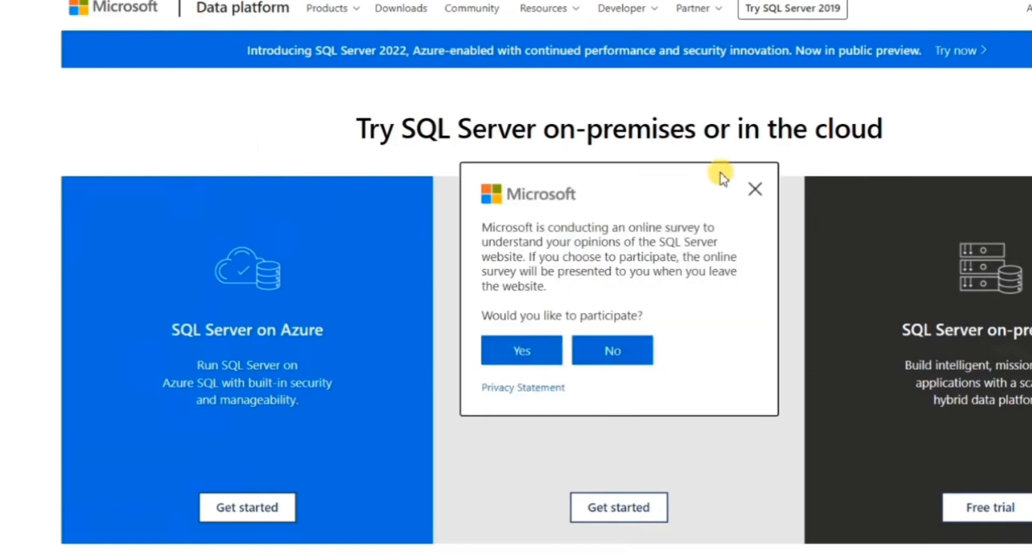
click(755, 190)
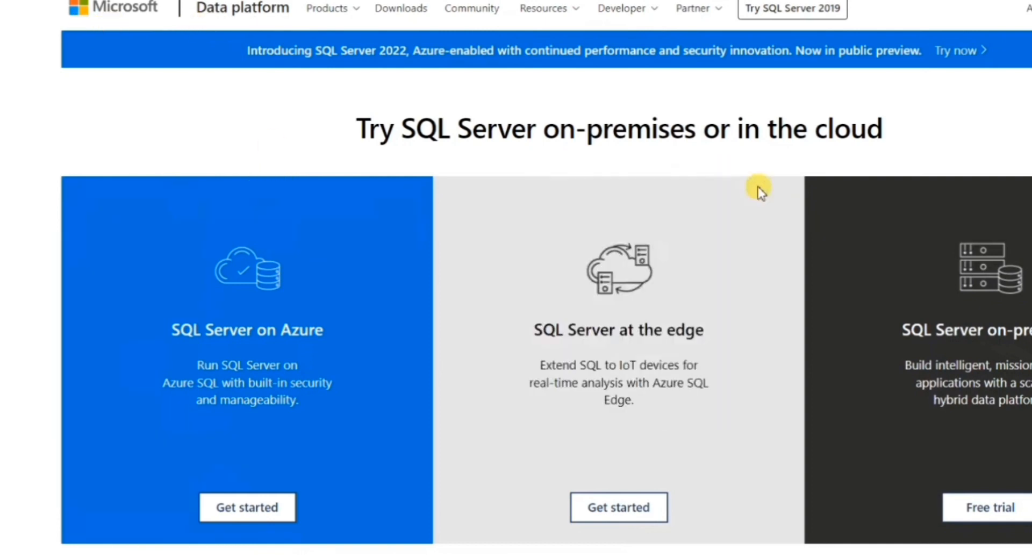
scroll(639, 224, down, 10)
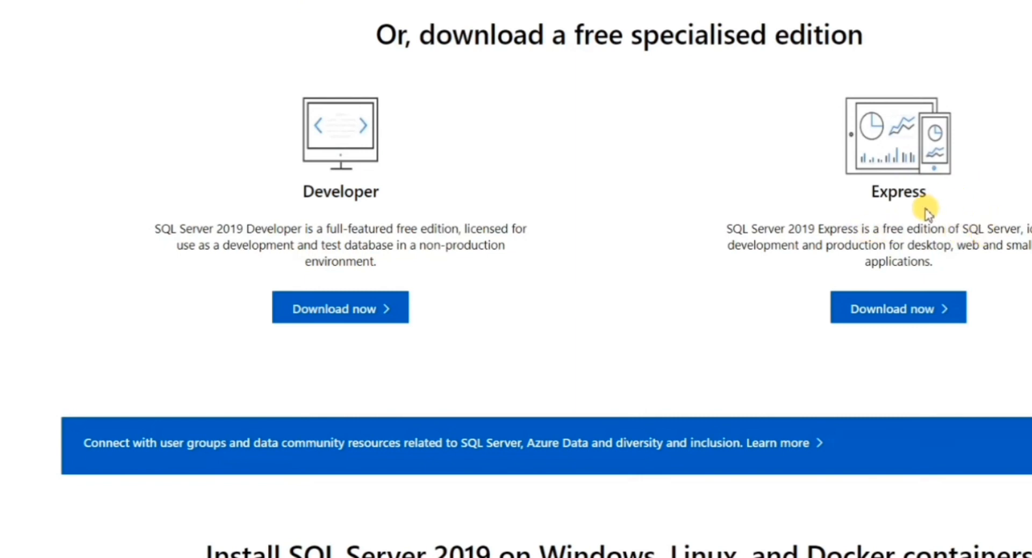
click(918, 307)
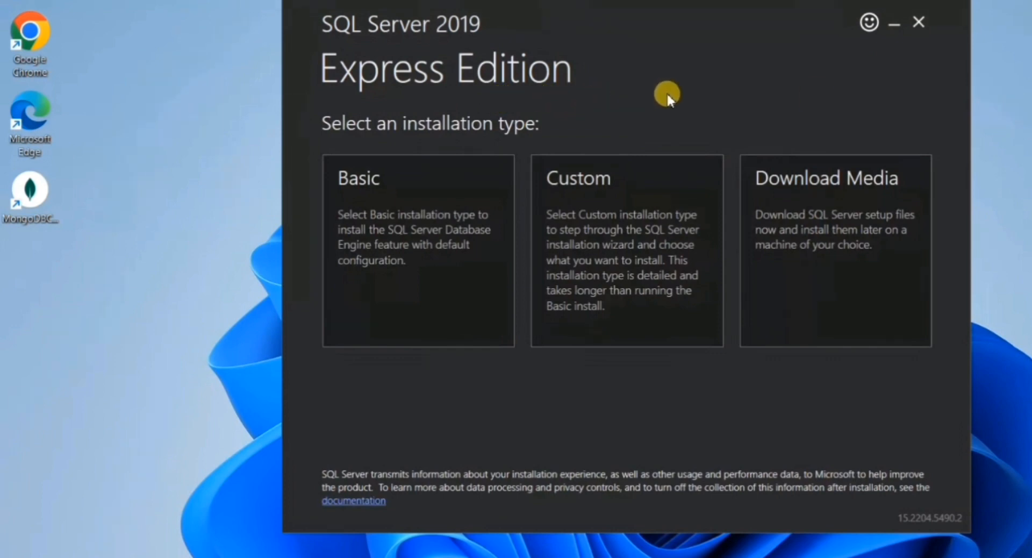
Step: Install SQL Server 2019 Express with the Basic installation type, accepting the license terms and keeping the default install location
click(438, 192)
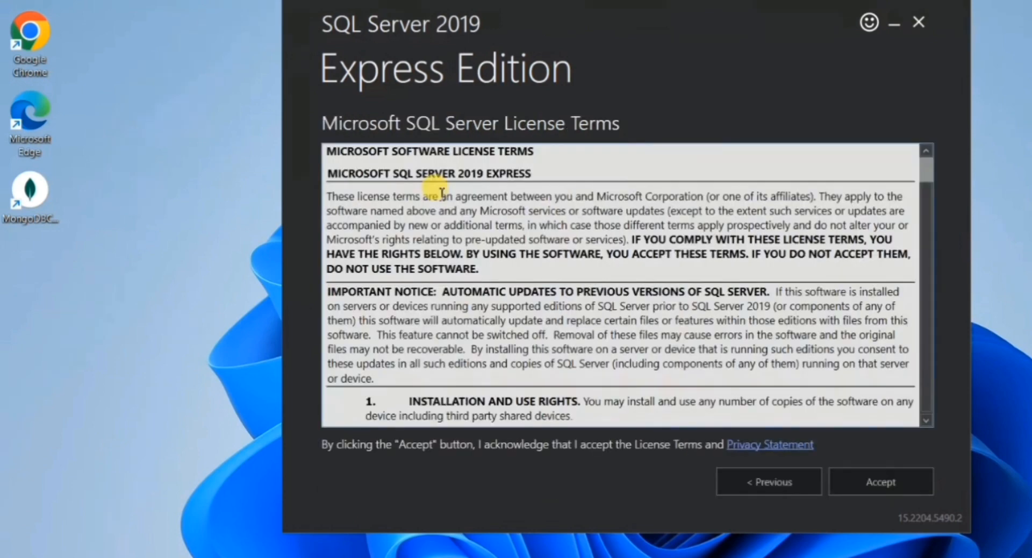
scroll(804, 364, down, 10)
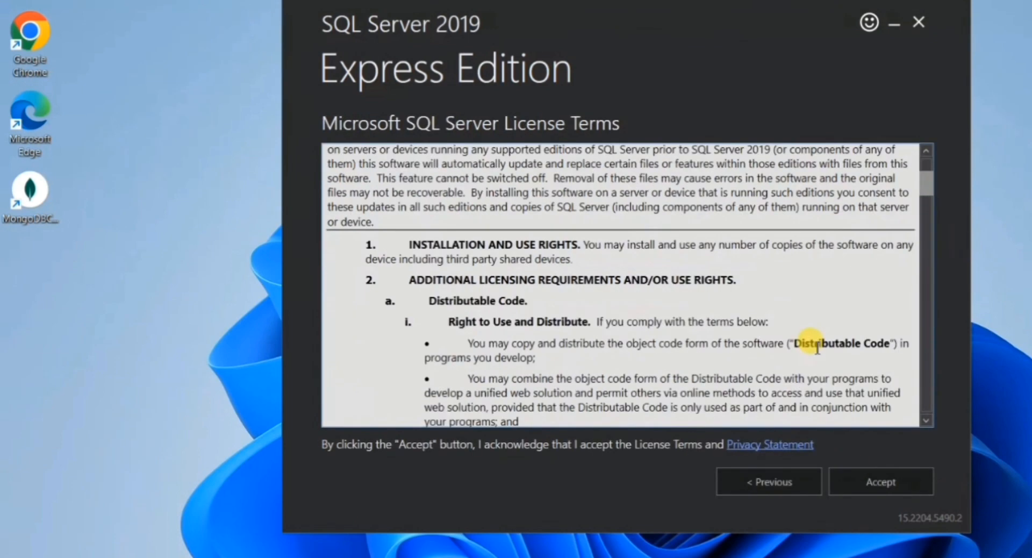
click(895, 475)
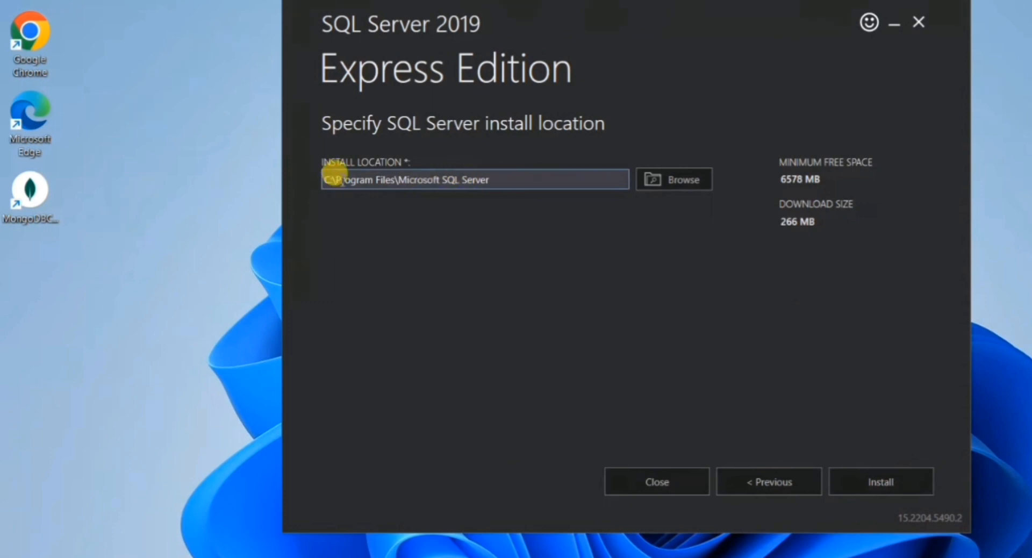
drag(340, 182, 503, 184)
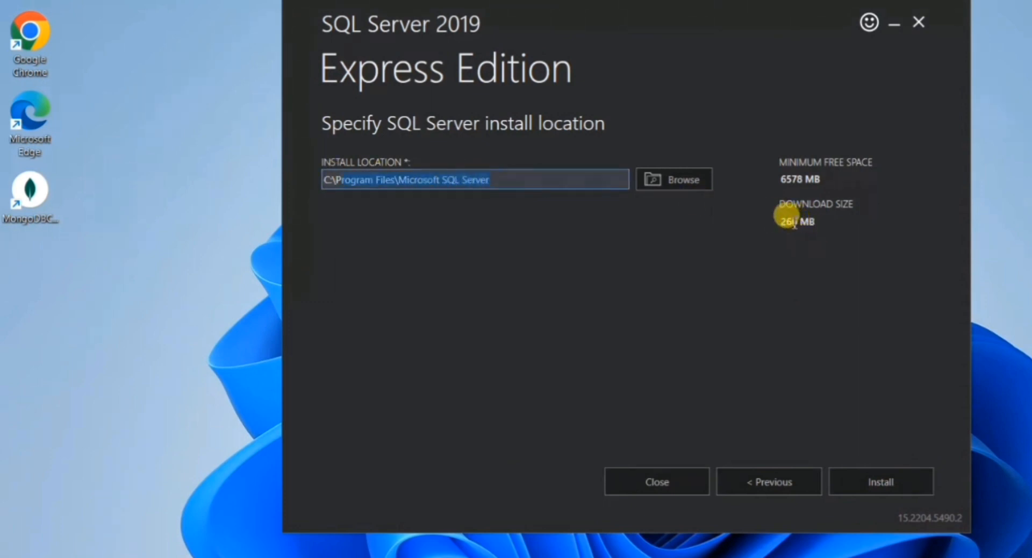
drag(780, 220, 828, 231)
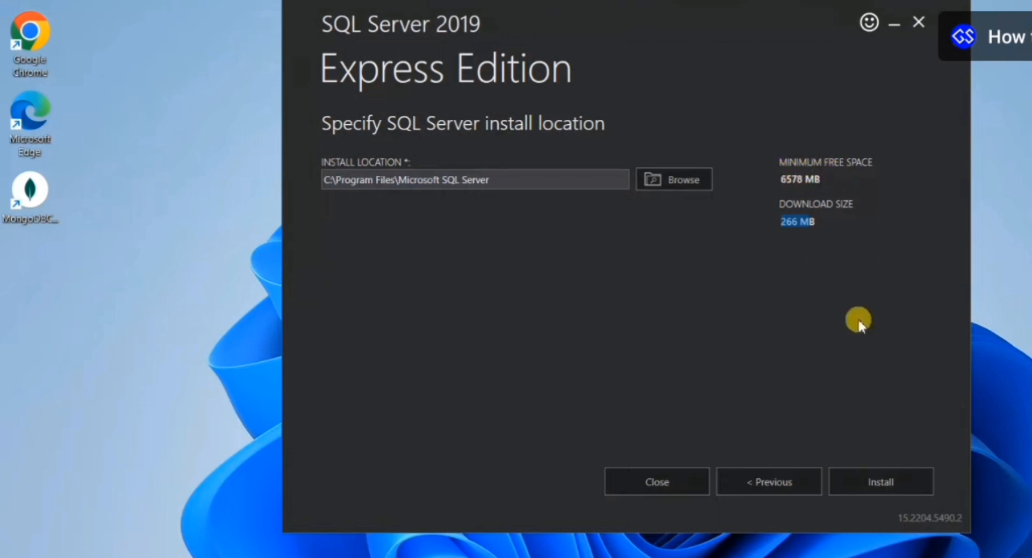
click(875, 486)
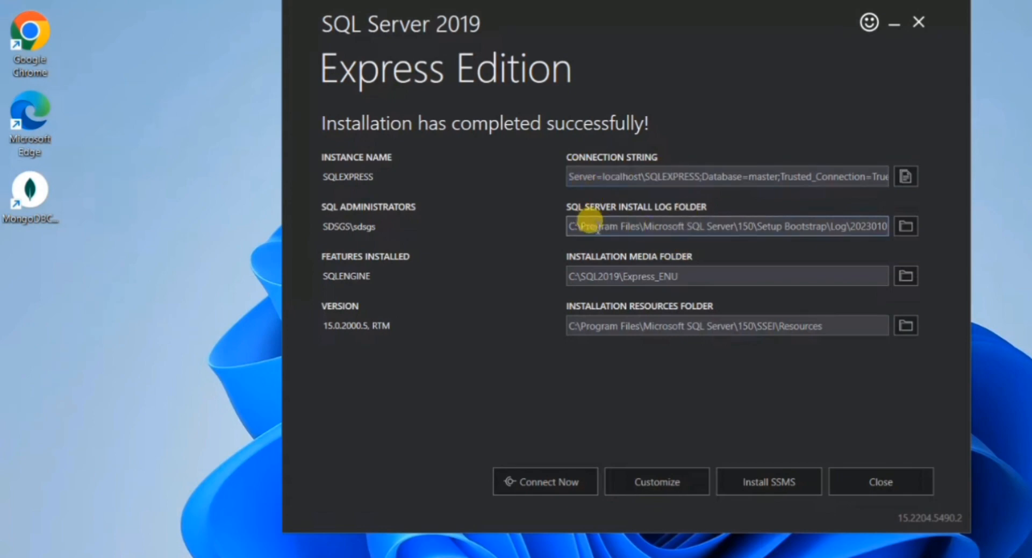
Step: Review the install log, installation media and installation resources folder paths in the SQL Server installation summary
drag(590, 226, 884, 226)
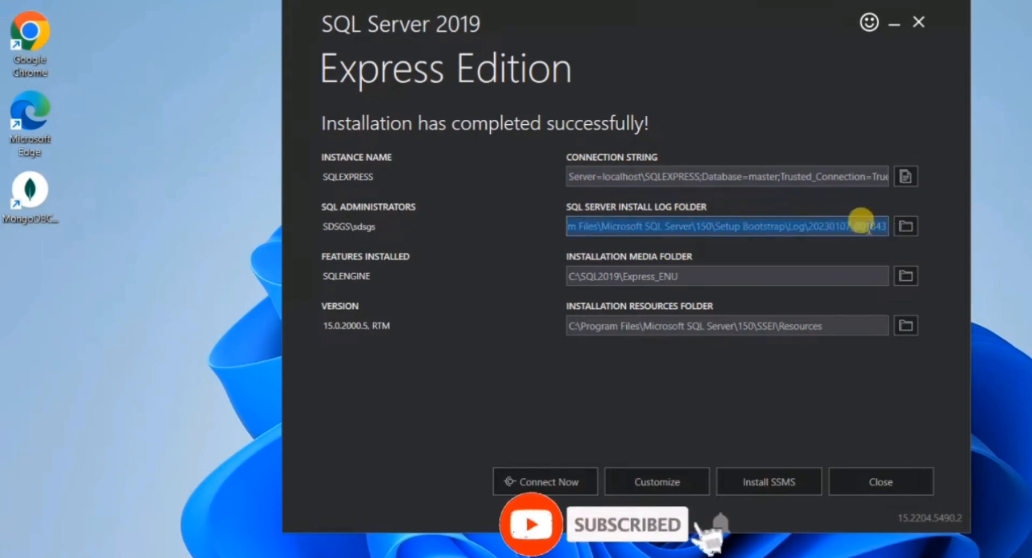
click(777, 229)
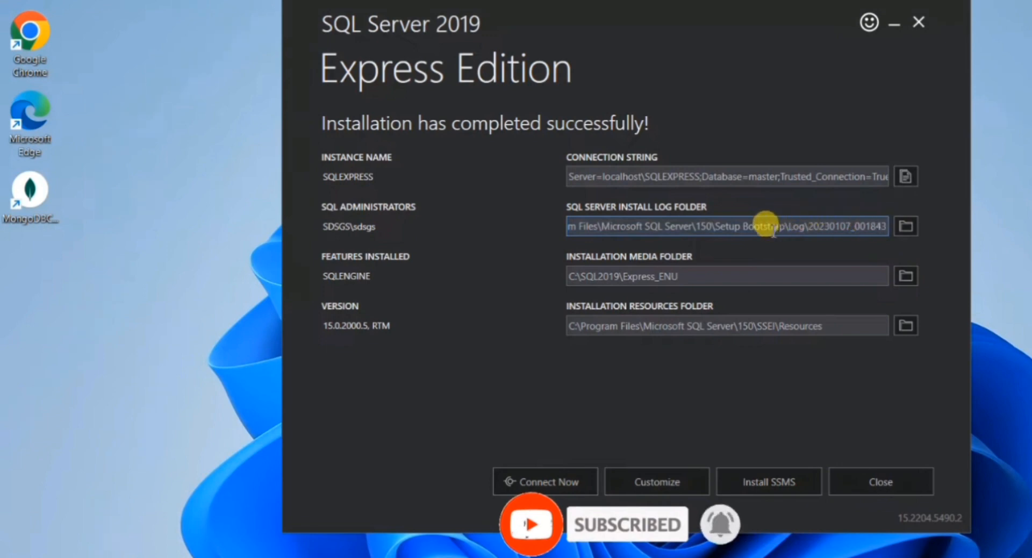
drag(772, 229, 903, 228)
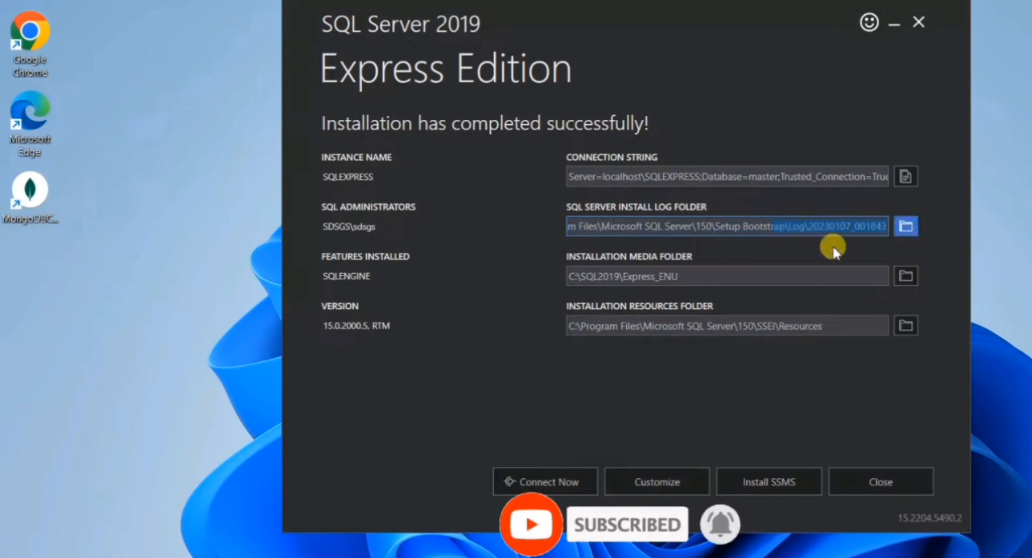
drag(705, 276, 558, 275)
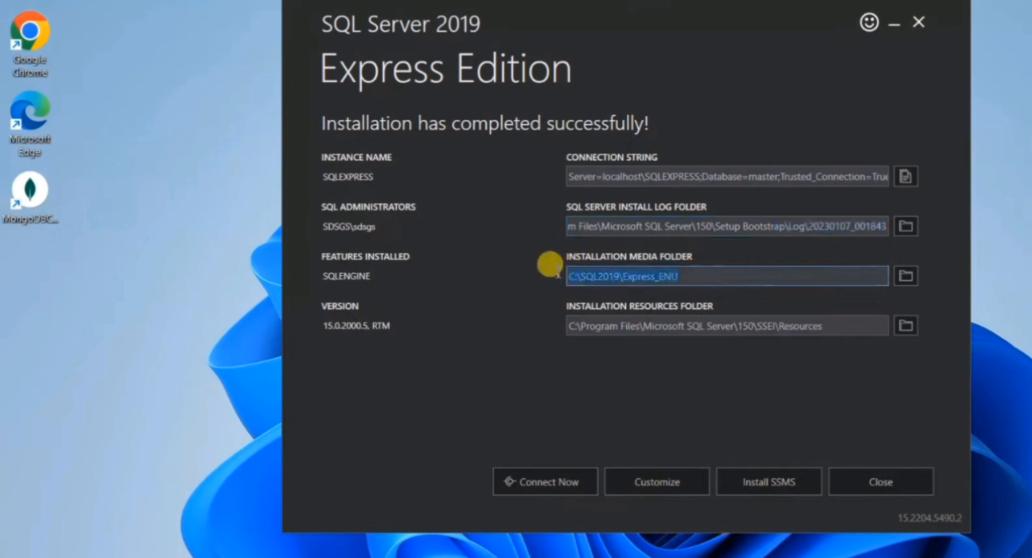
click(579, 325)
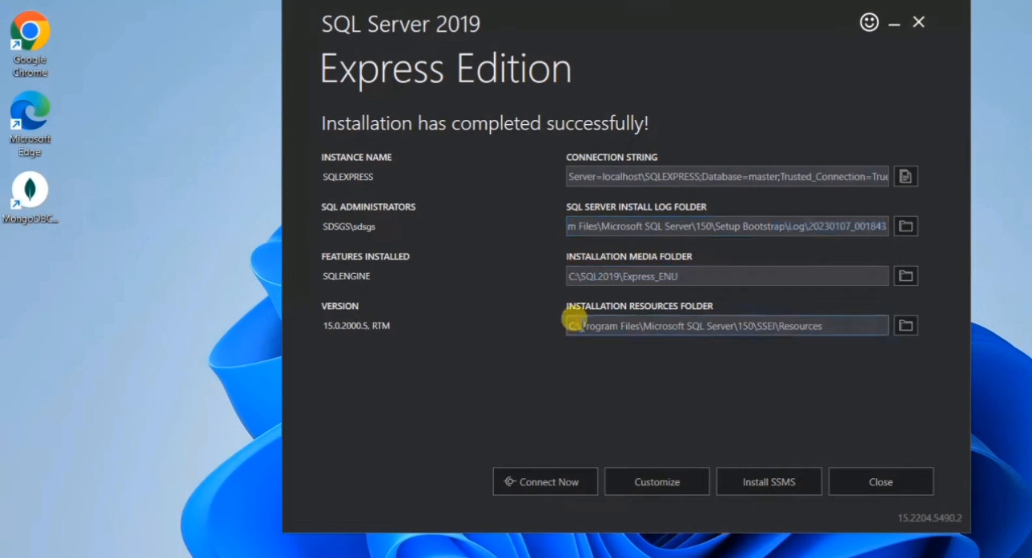
drag(580, 325, 850, 326)
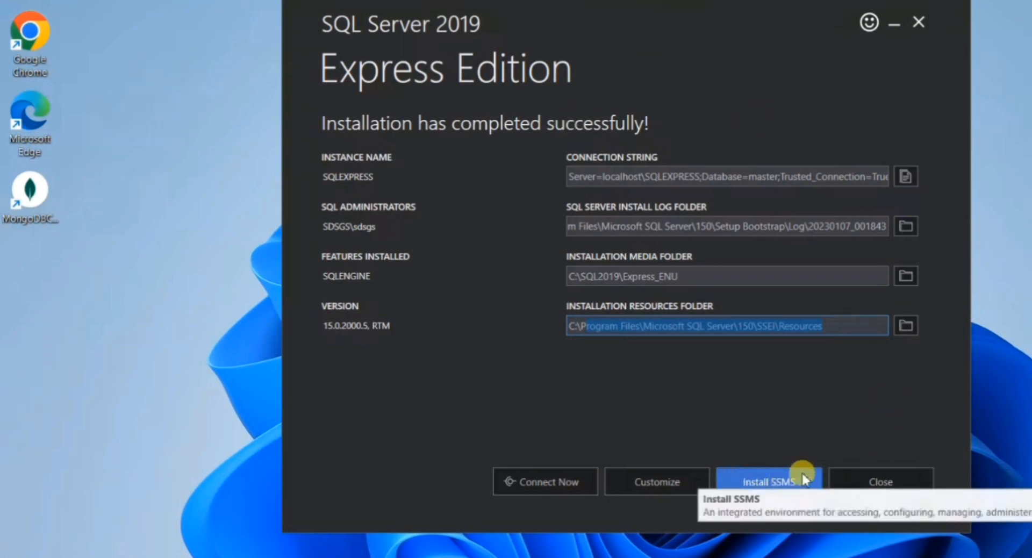
Step: Go to the SSMS download page from the installer, download SQL Server Management Studio 18.12.1, and launch its setup file
click(788, 487)
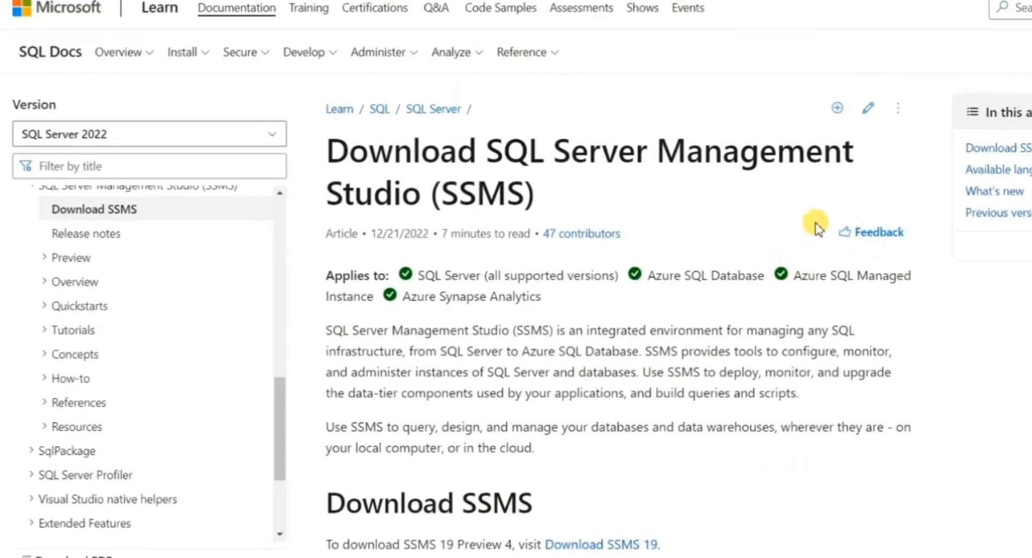
scroll(861, 206, down, 6)
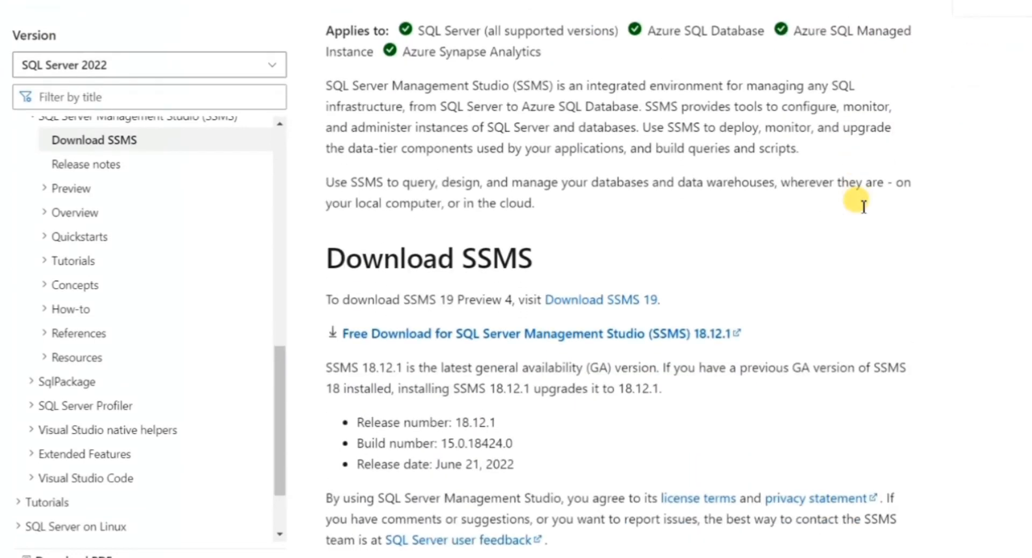
scroll(861, 205, down, 2)
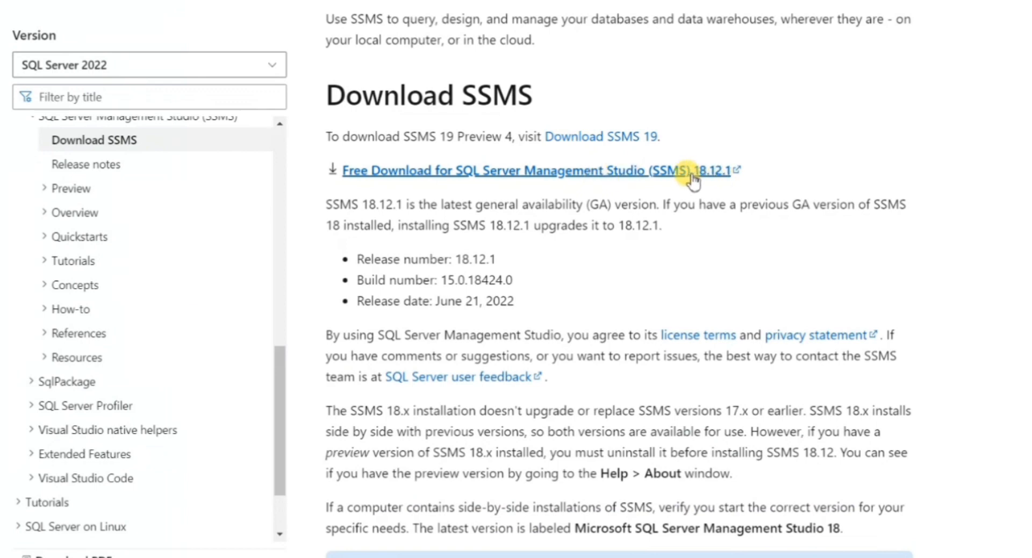
click(643, 173)
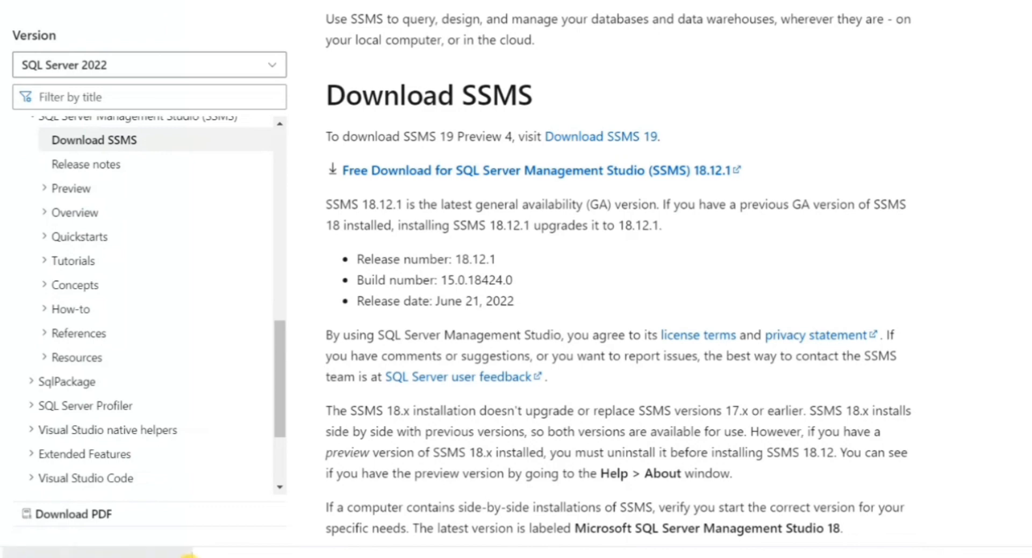
click(189, 555)
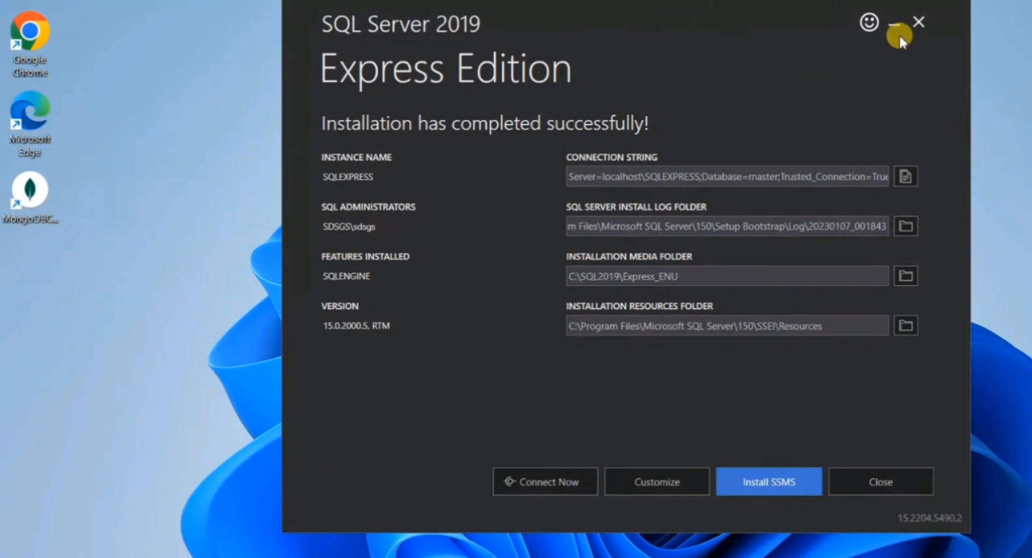
Step: Exit the SQL Server installer, install SQL Server Management Studio 18.12.1 in its default location, and close the finished setup
click(919, 22)
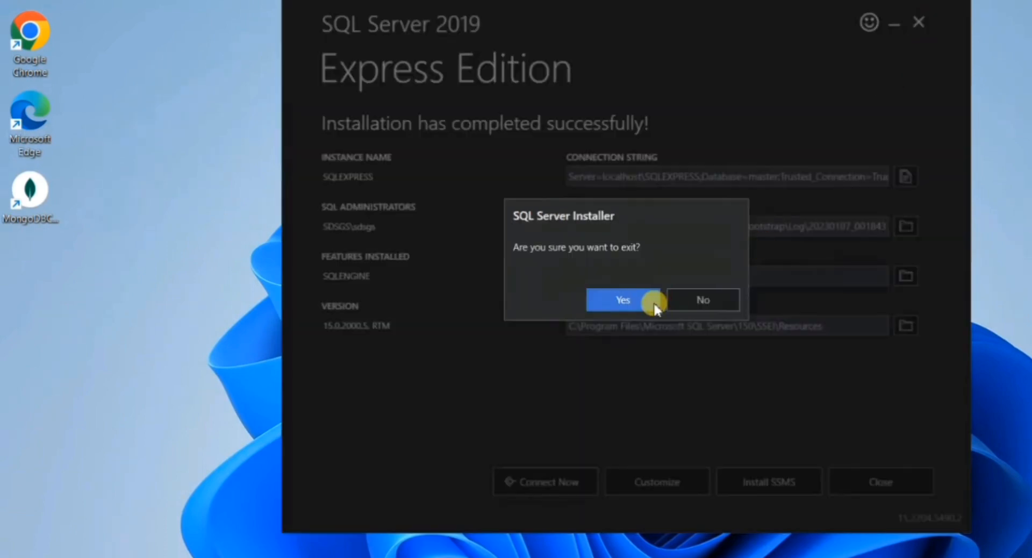
click(624, 300)
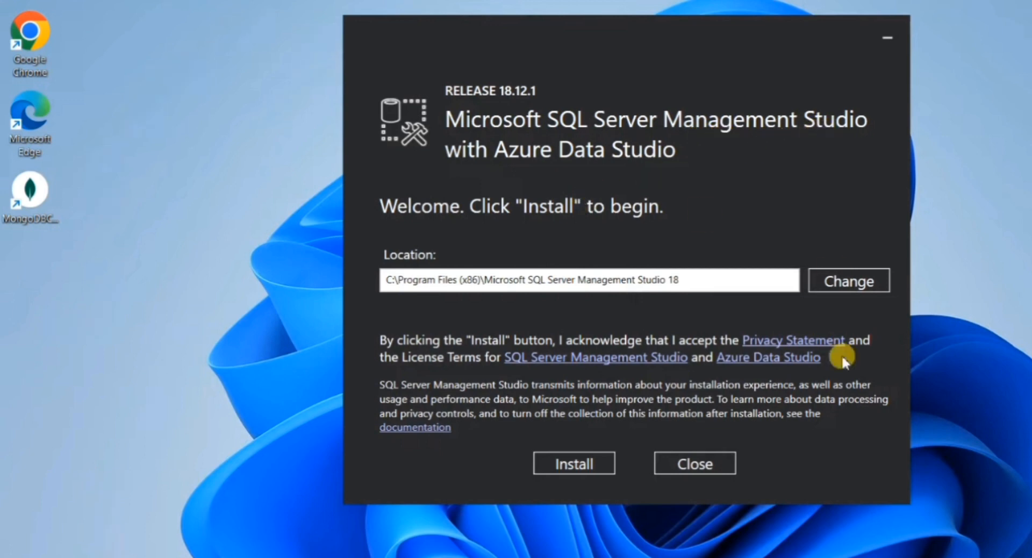
click(570, 464)
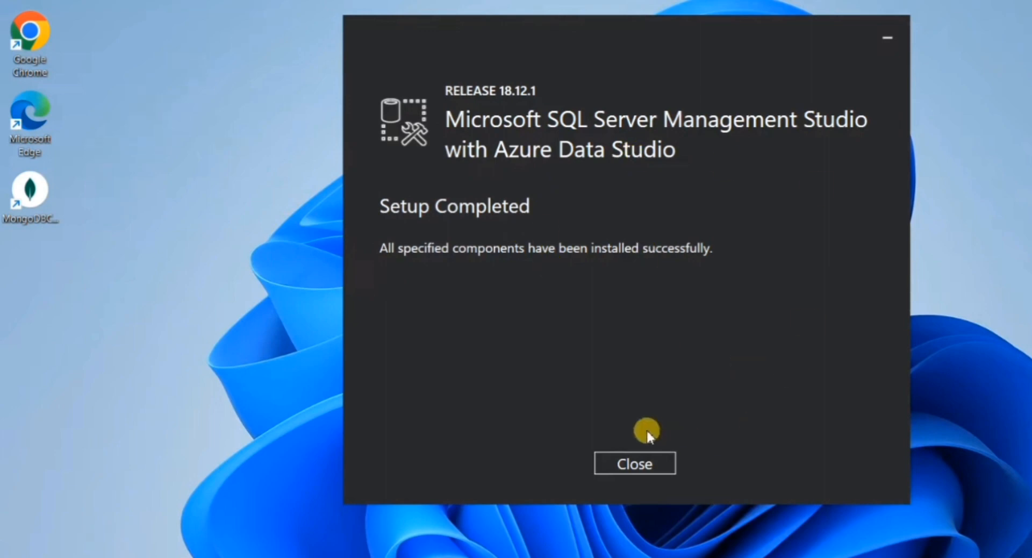
click(634, 466)
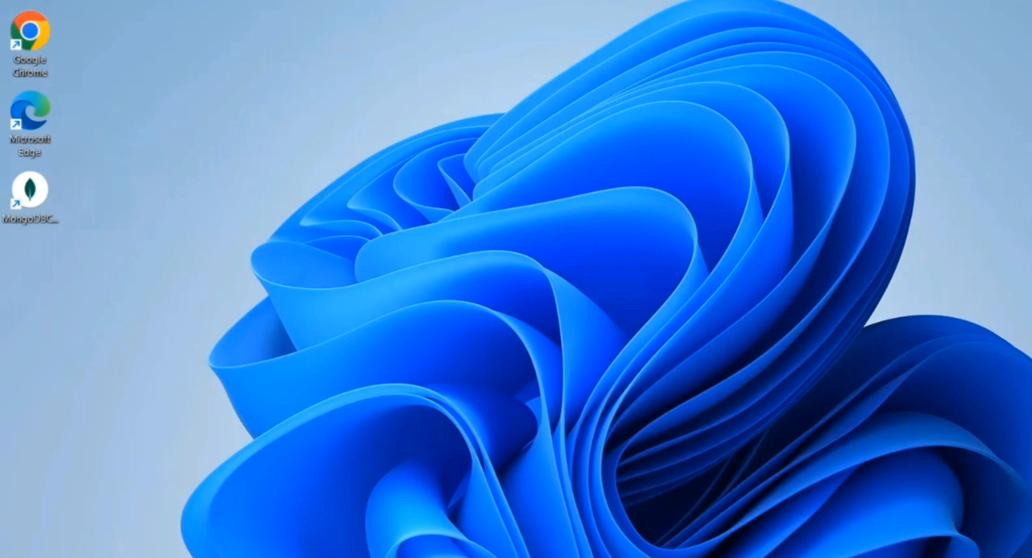
Step: Search Windows for "ssms" and launch Microsoft SQL Server Management Studio 18
key(super+s)
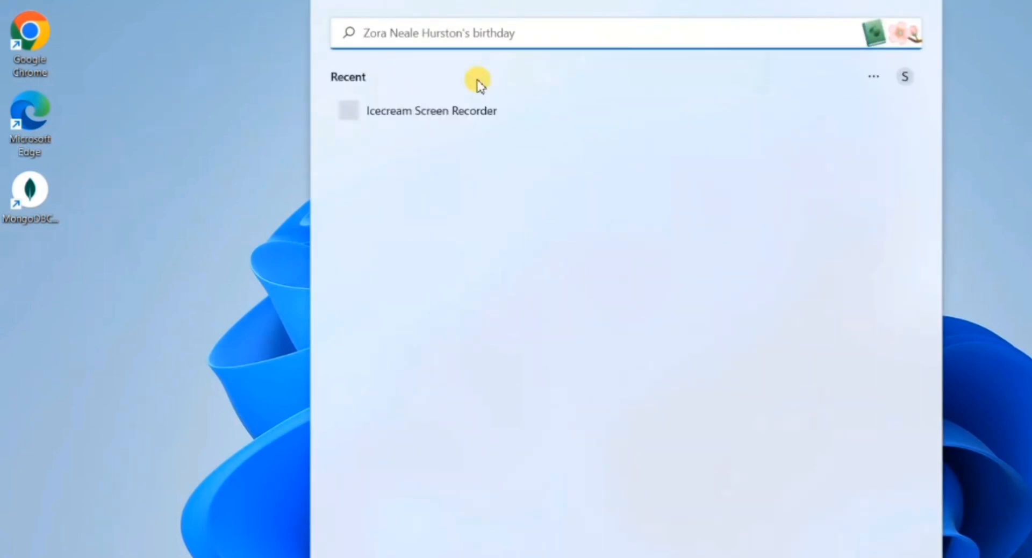
text(ssms)
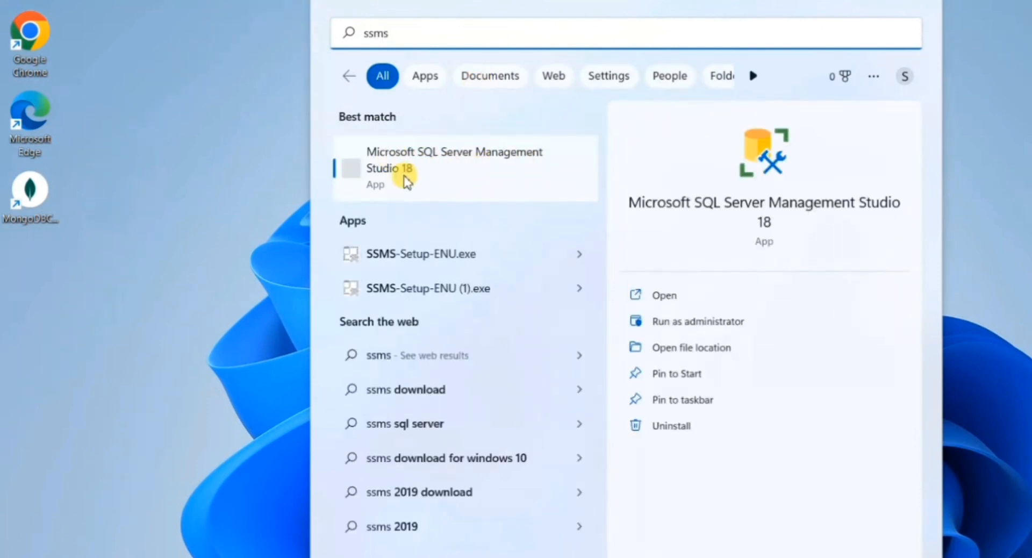
click(442, 172)
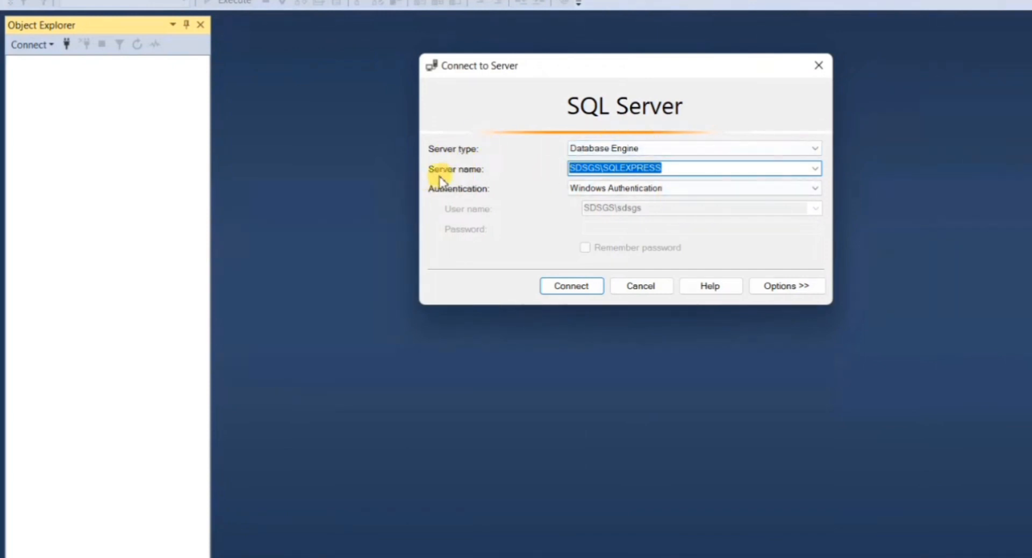
Step: Check the available authentication types, keep Windows Authentication, and connect to the SDSGS\SQLEXPRESS Database Engine server
click(655, 192)
click(652, 191)
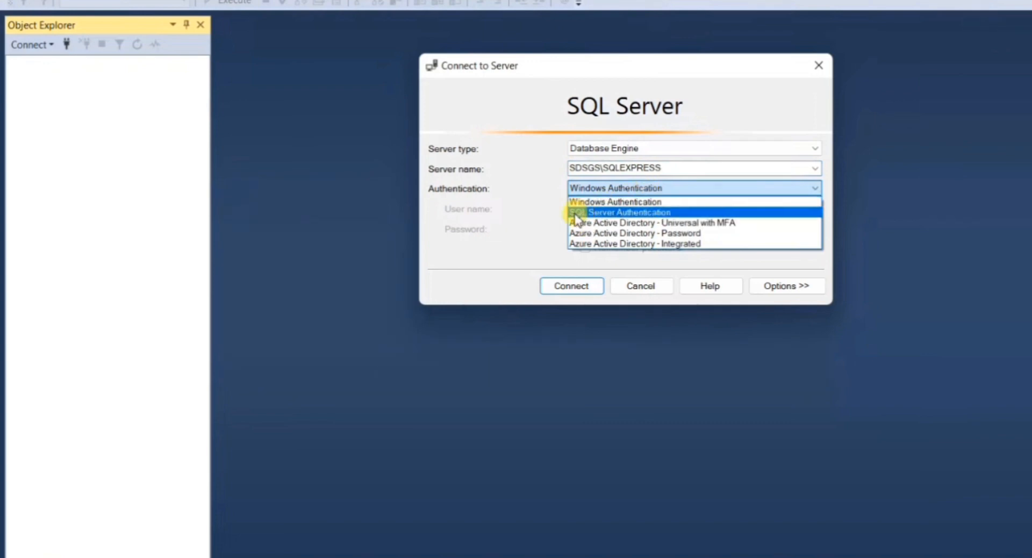
click(534, 210)
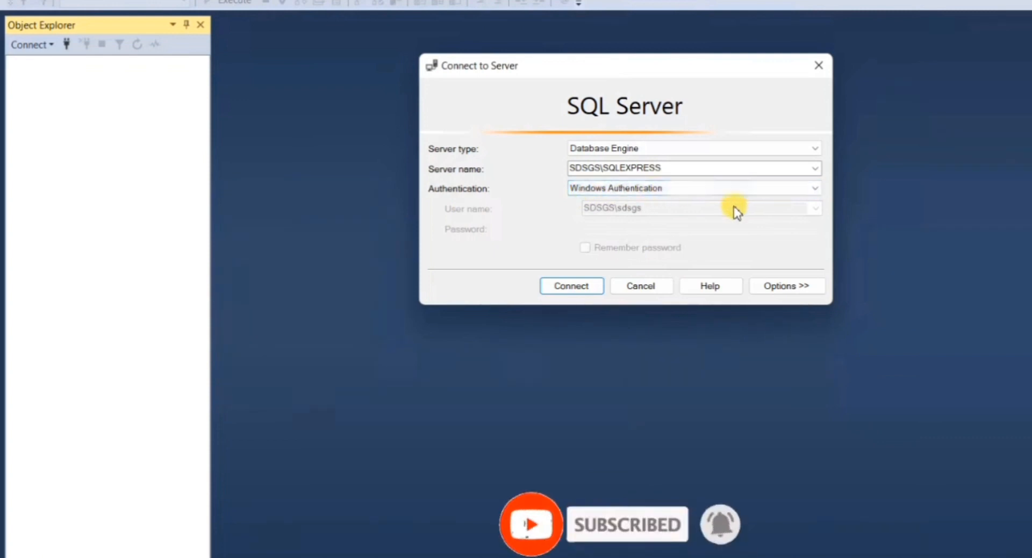
click(685, 193)
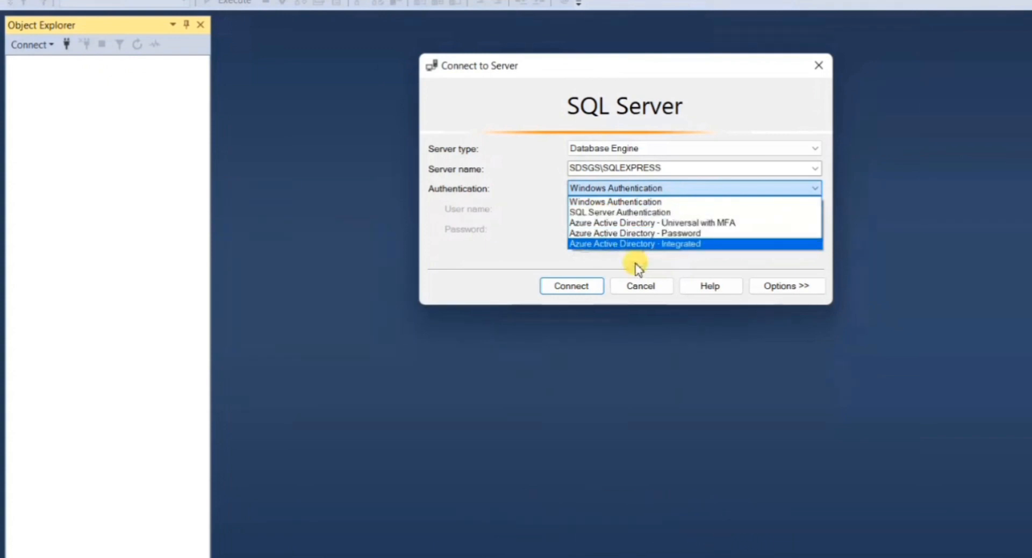
click(524, 218)
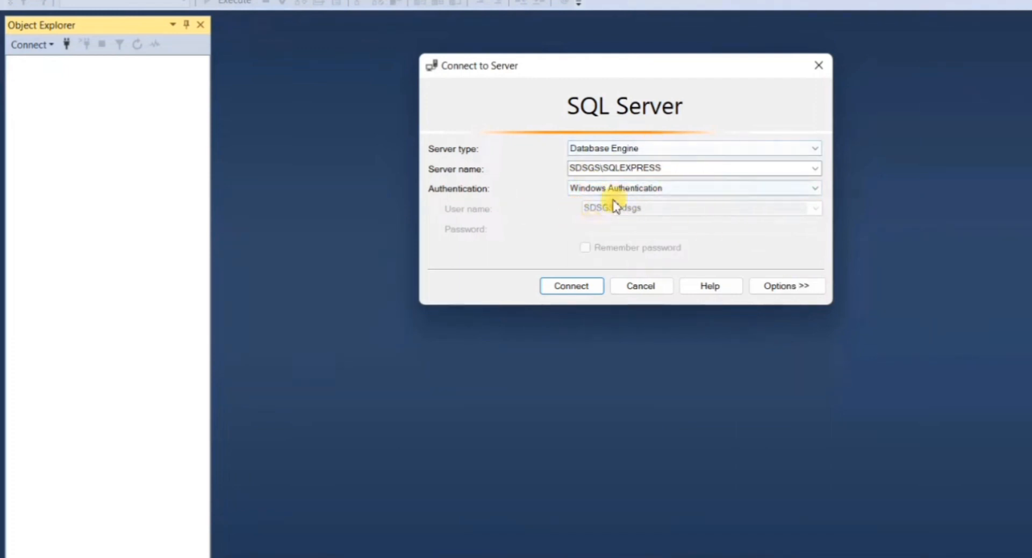
click(597, 290)
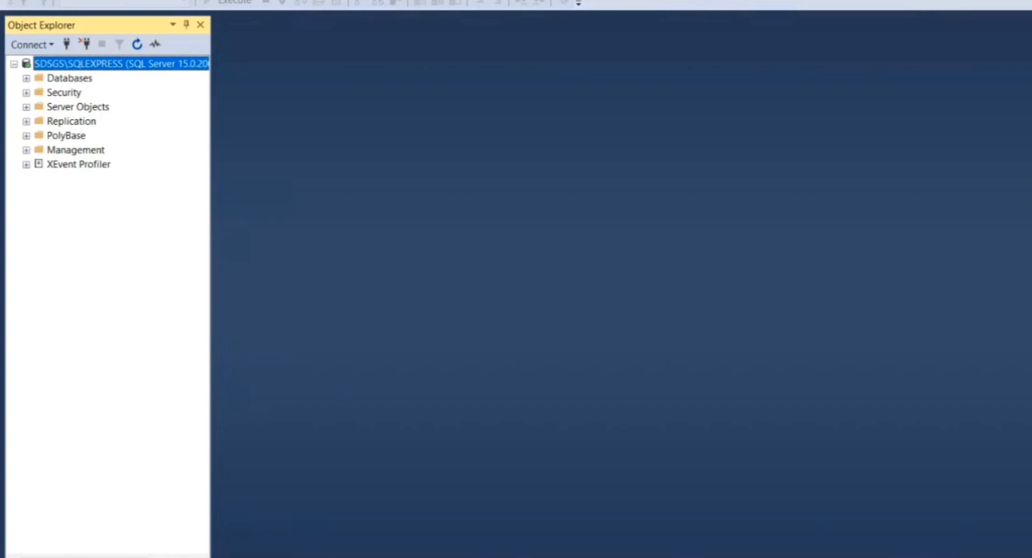
key(alt+f)
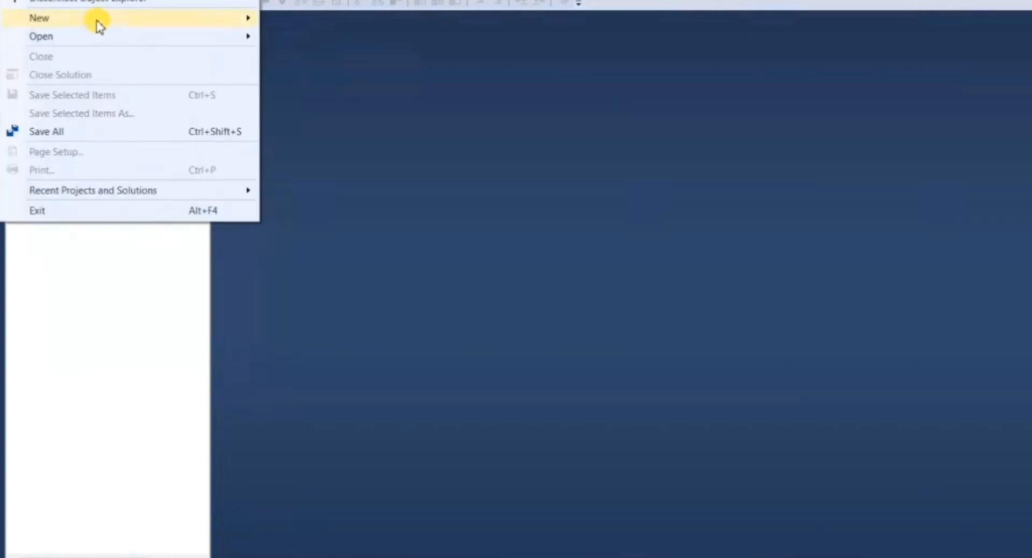
mouse_move(99, 24)
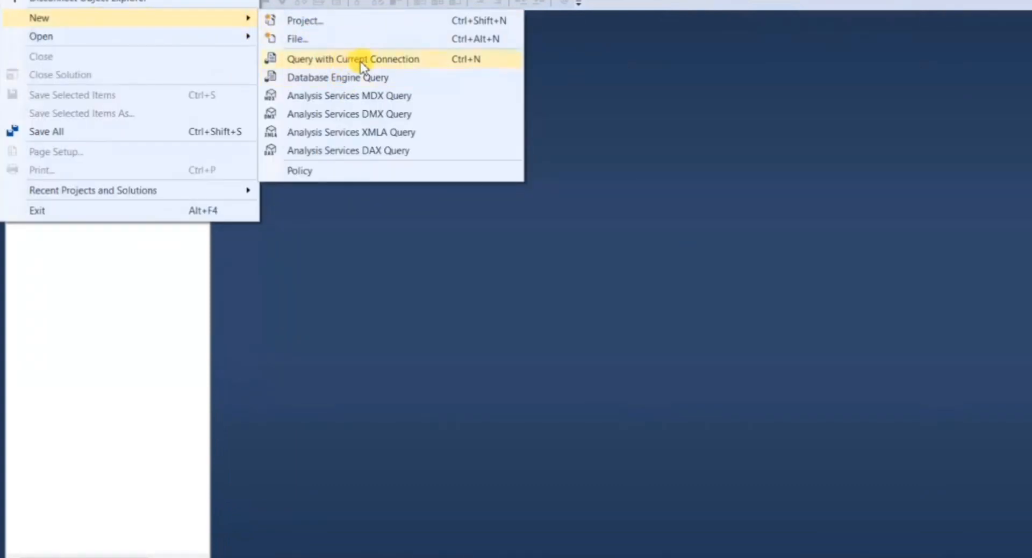
click(607, 118)
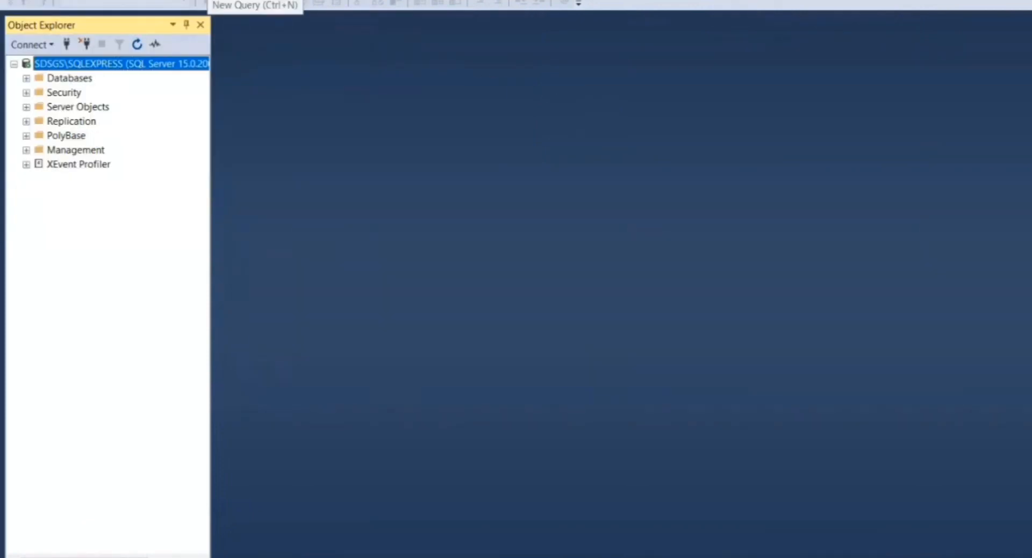
Step: Open a new query window on the current SDSGS\SQLEXPRESS server connection
click(220, 1)
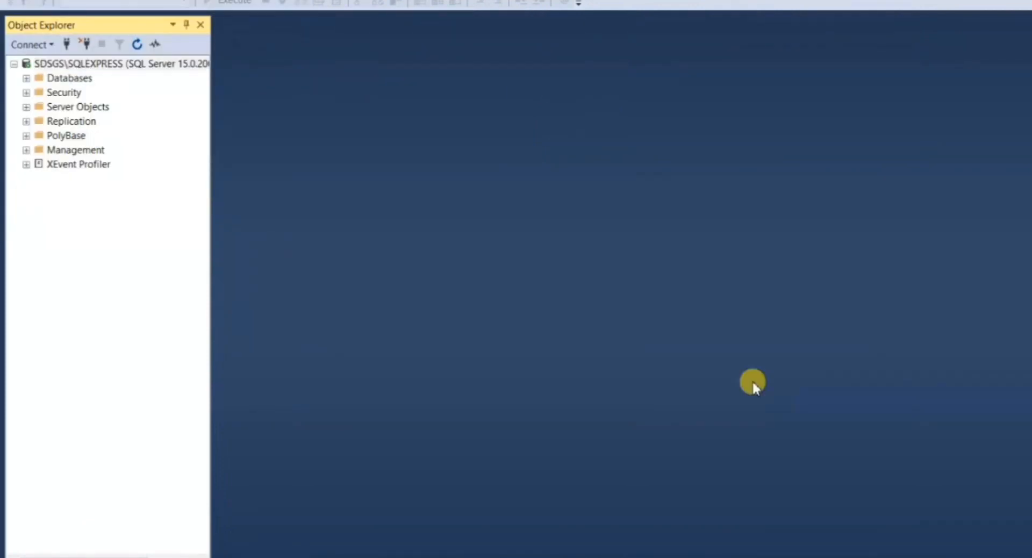
click(752, 380)
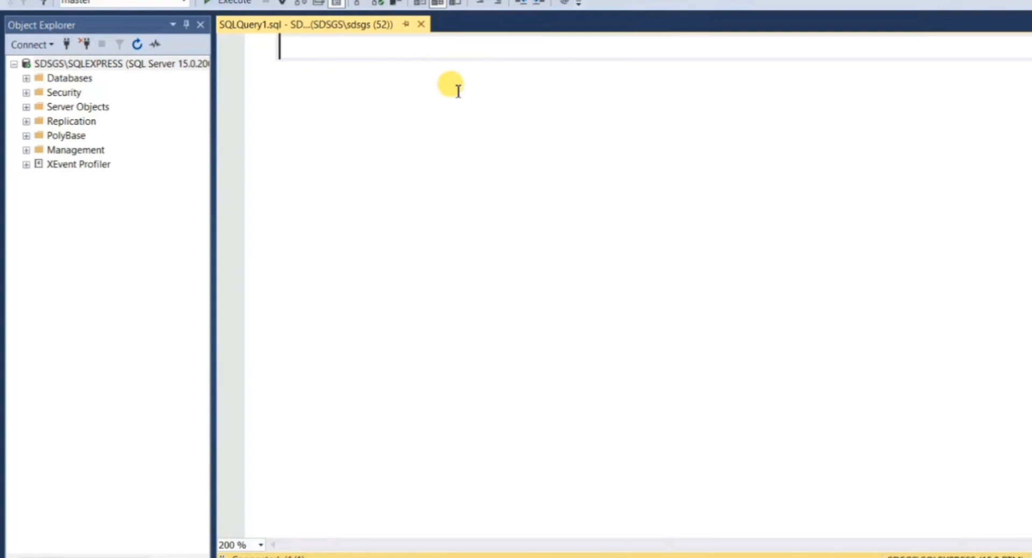
Step: Write the statement "Create database players;" in the empty query and execute it
text(Creat)
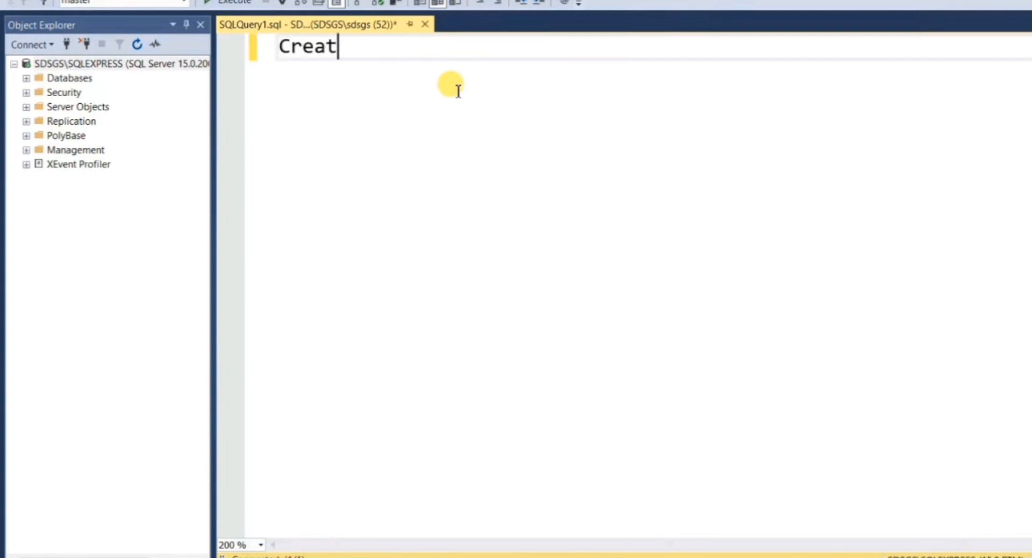
text(e database)
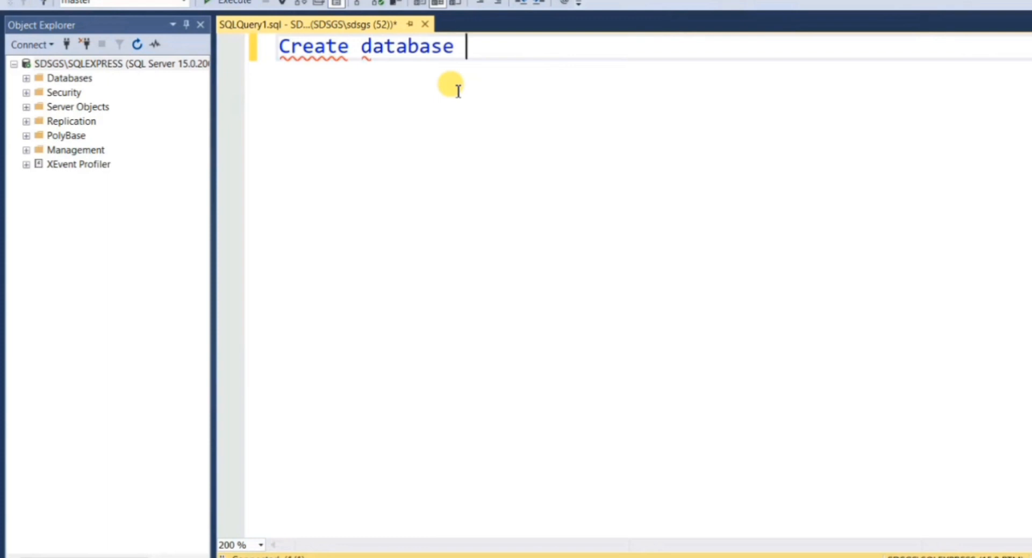
text( players)
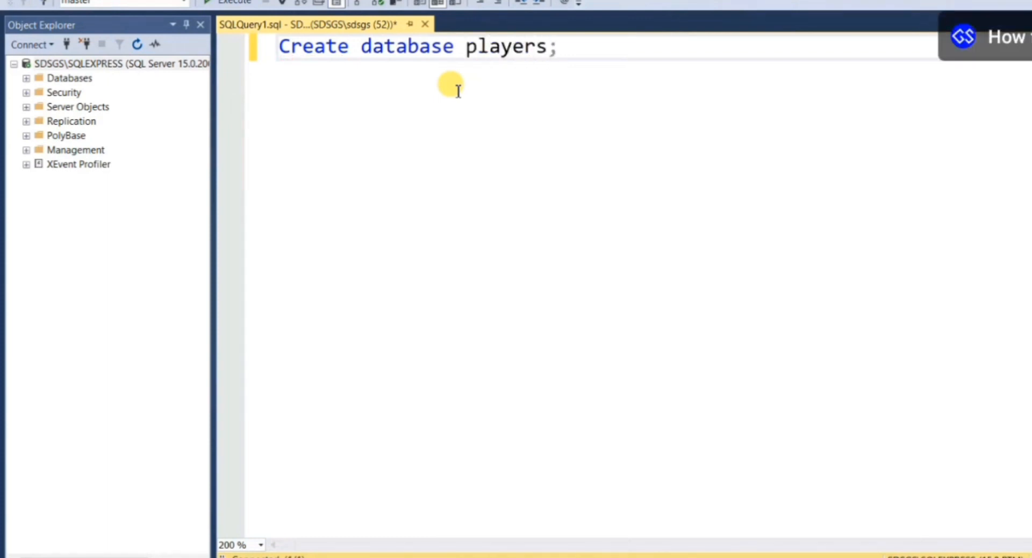
text(;)
key(shift+Home)
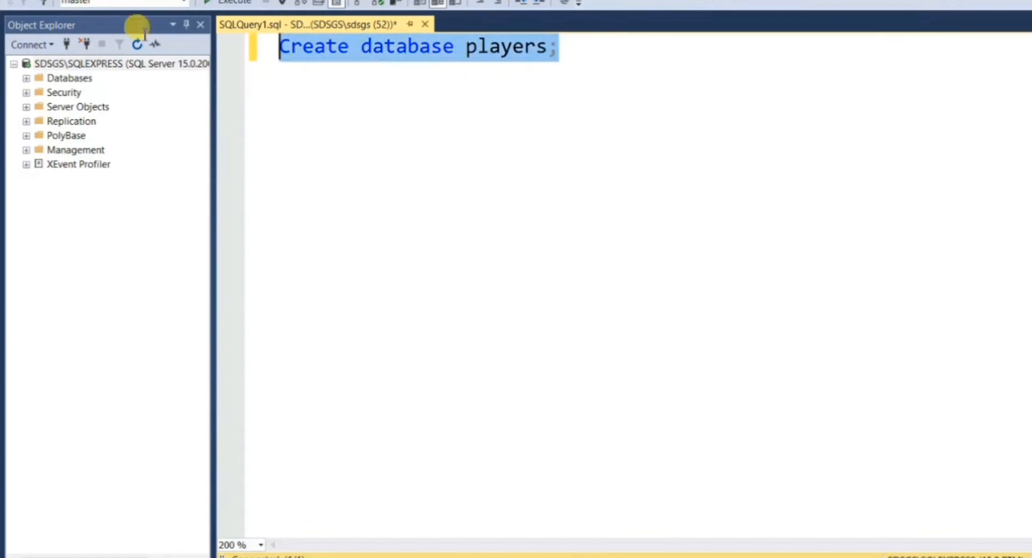
click(235, 3)
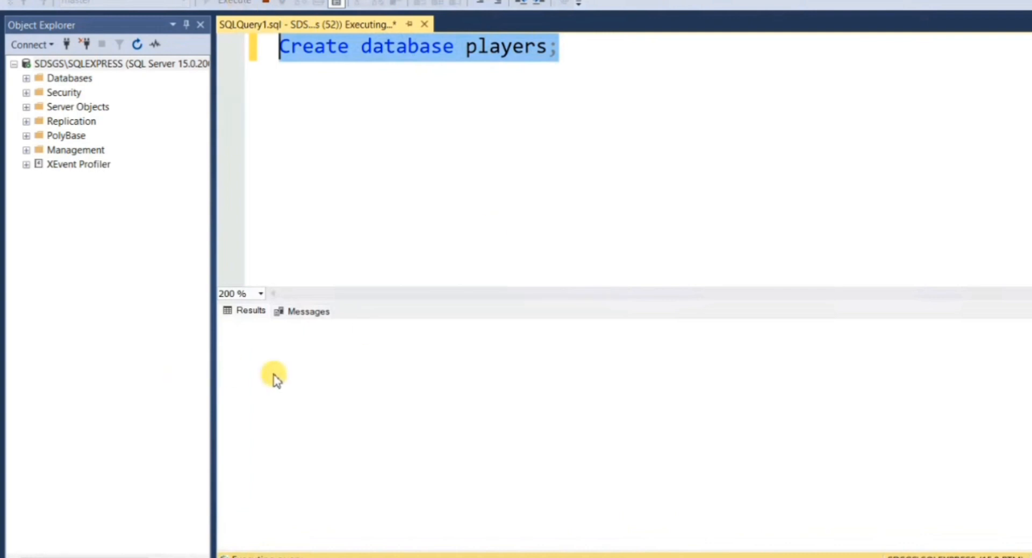